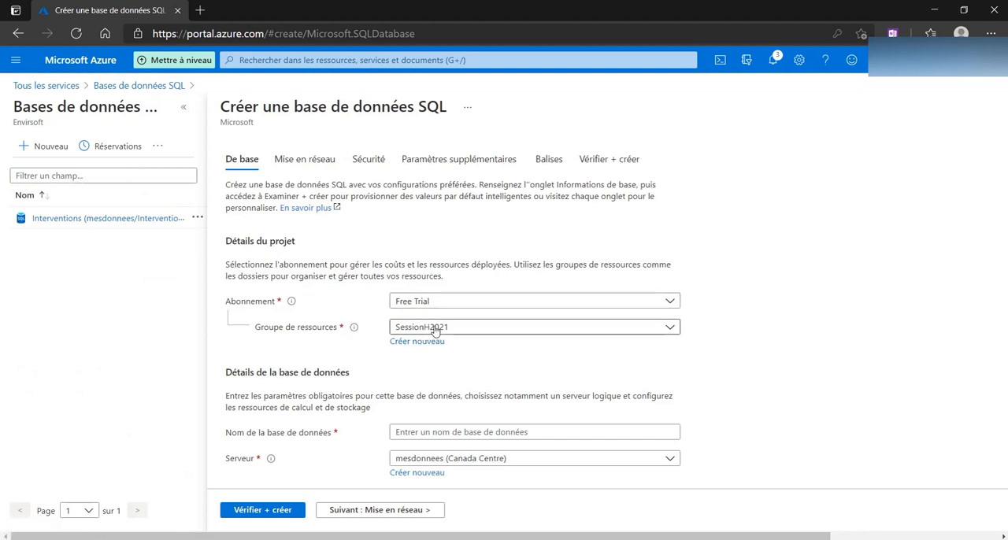
Select the SessionH2021 resource group and name the new database InterventionsLB2021
left_click(434, 329)
left_click(435, 329)
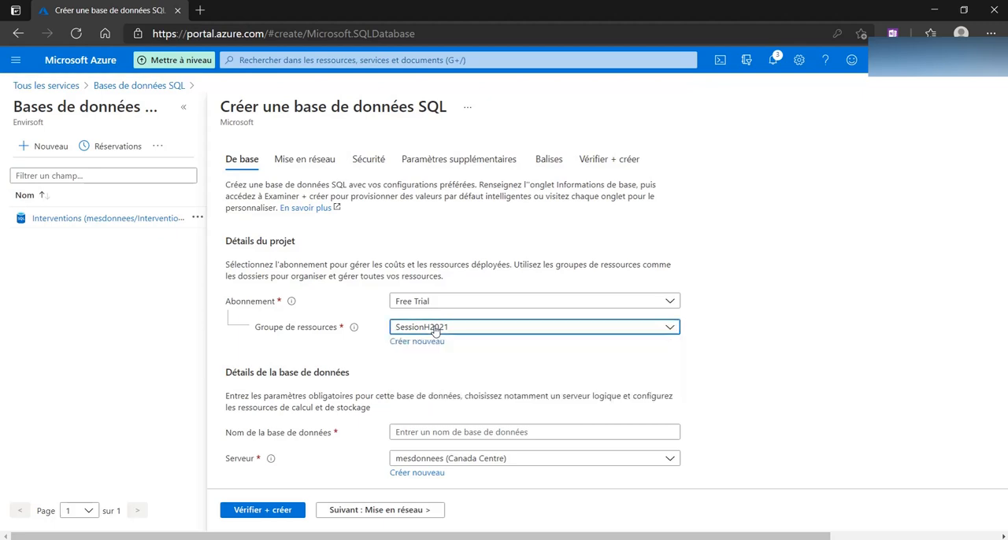
scroll(435, 330, "down", 1)
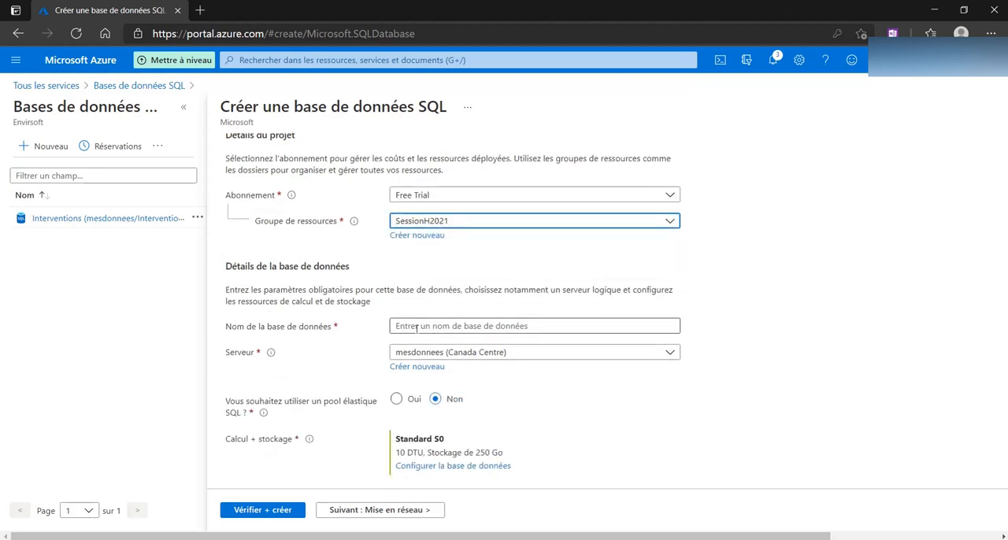
left_click(417, 326)
type("Int")
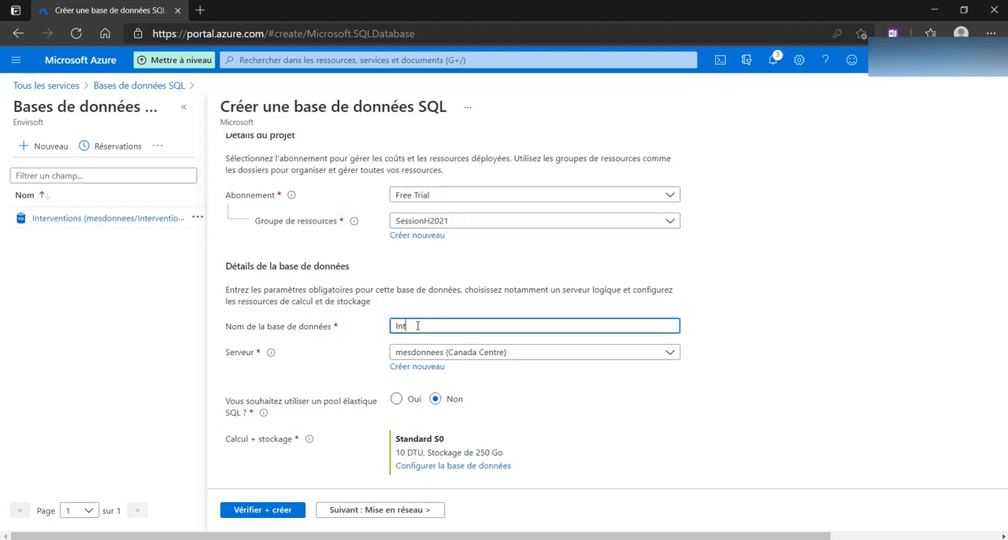
type("erventions")
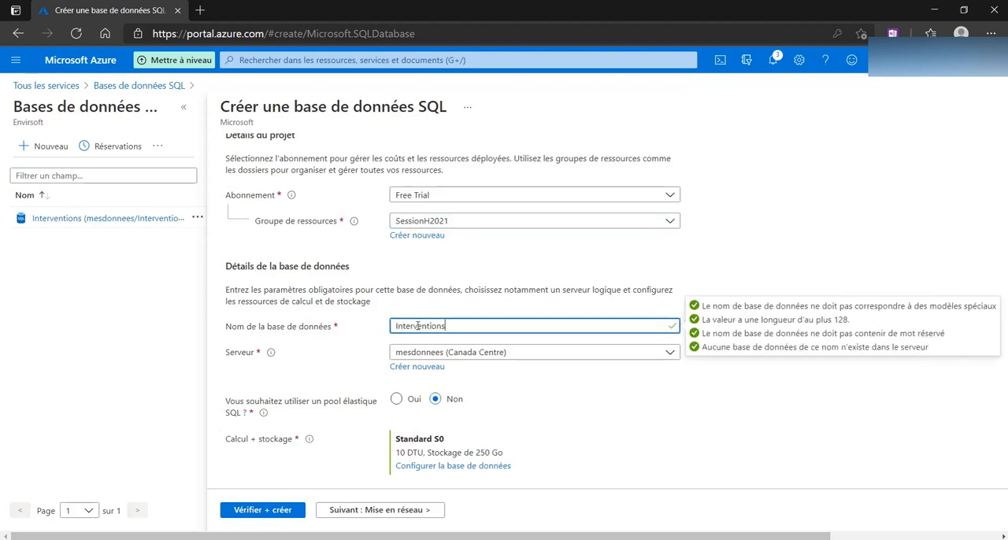
type("LB2021")
left_click(477, 381)
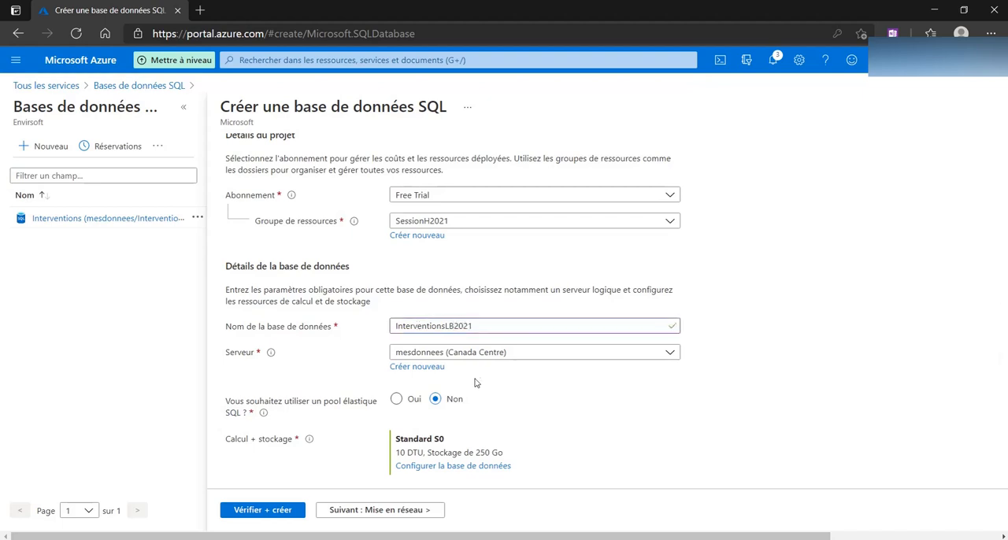
Start a new server for the database, naming it interventionslb2021 with the administrator login gestionnaire
left_click(417, 366)
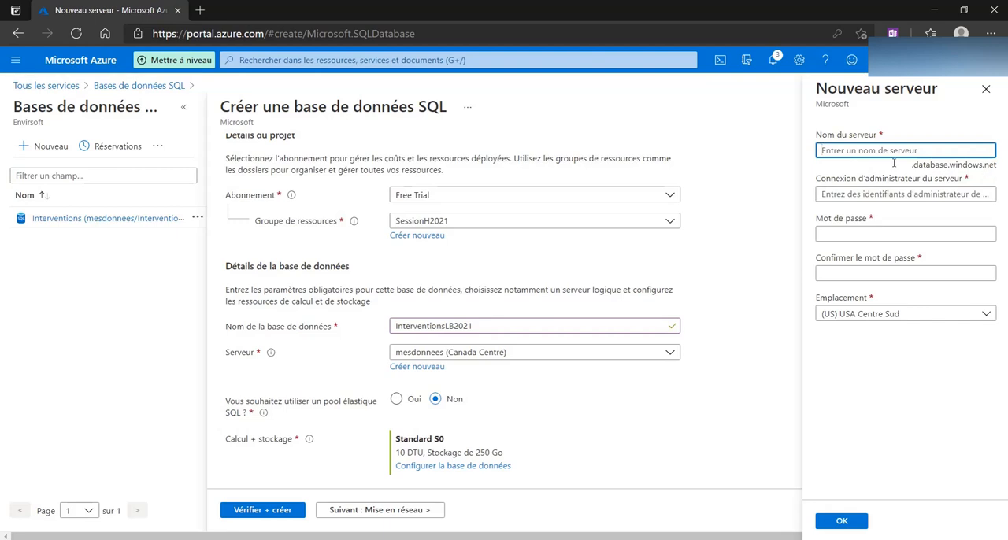
type("interventi")
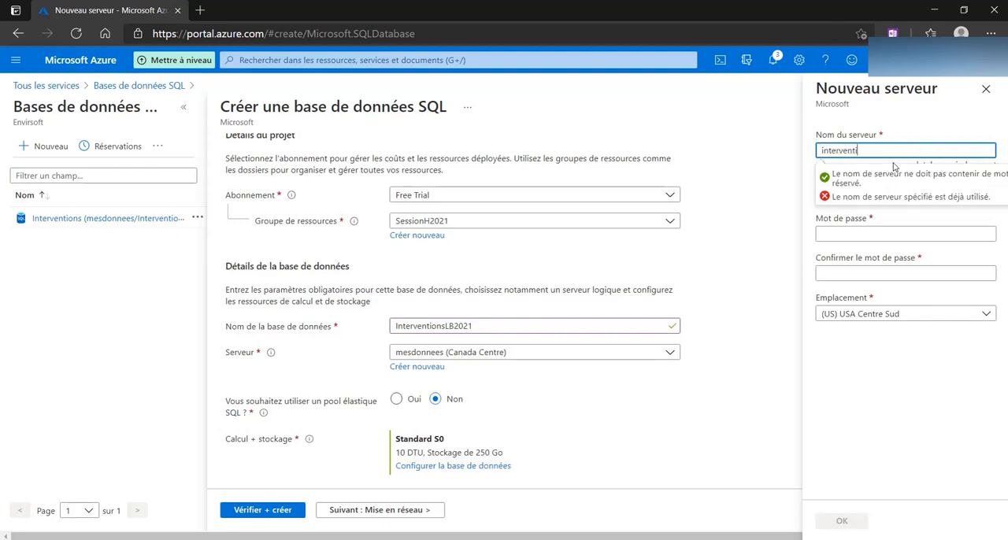
type("onslb2021")
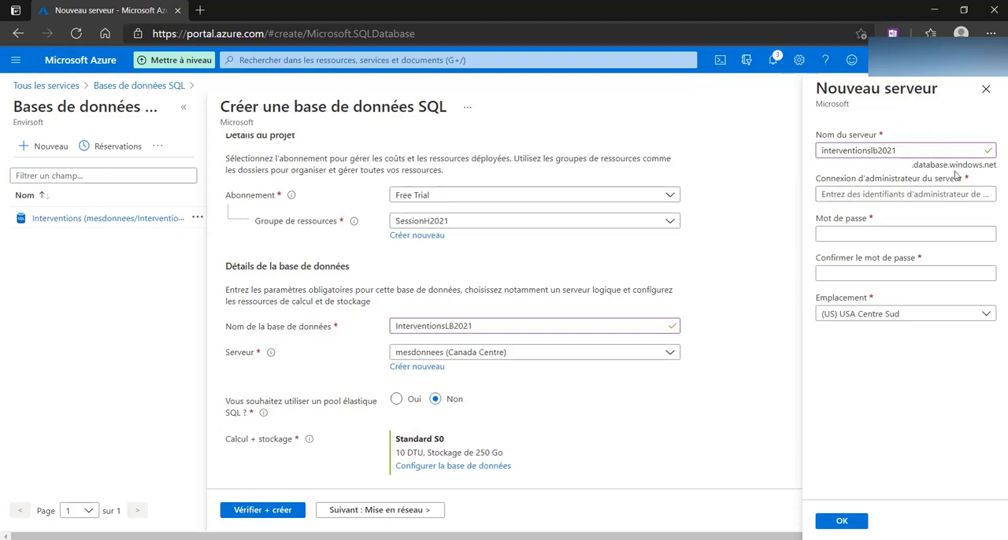
left_click(914, 197)
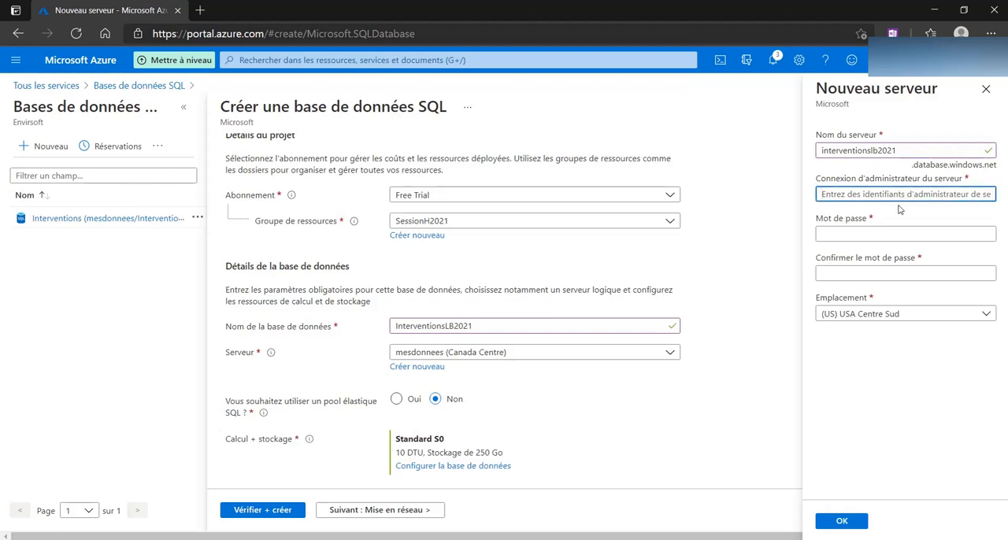
type("gestionnaire")
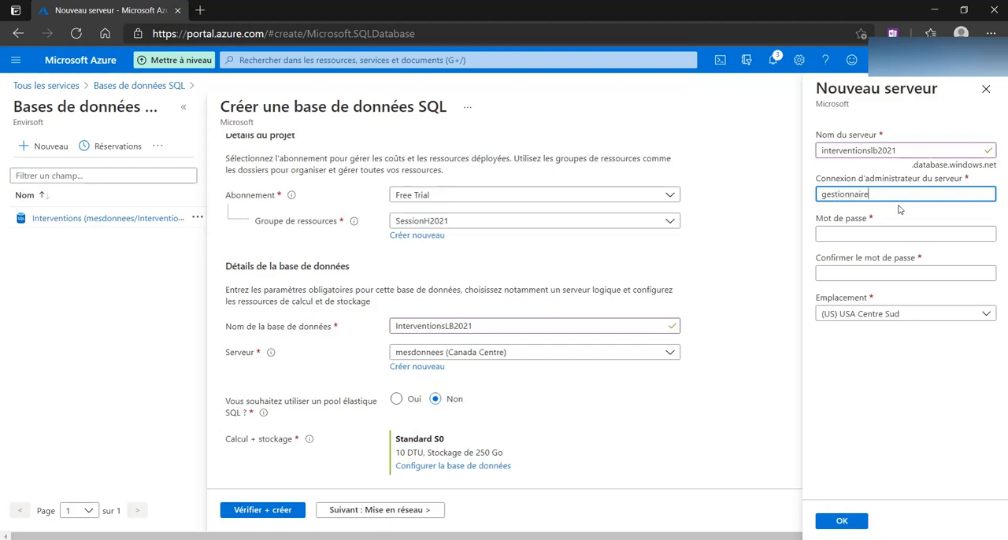
left_click(768, 244)
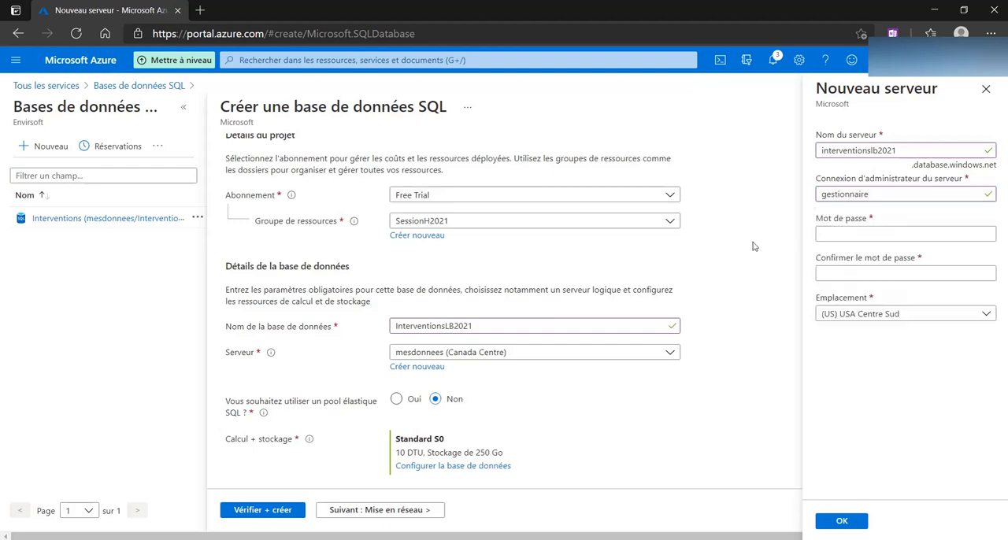
Enter the new server's administrator password and repeat it in the confirmation field
left_click(833, 235)
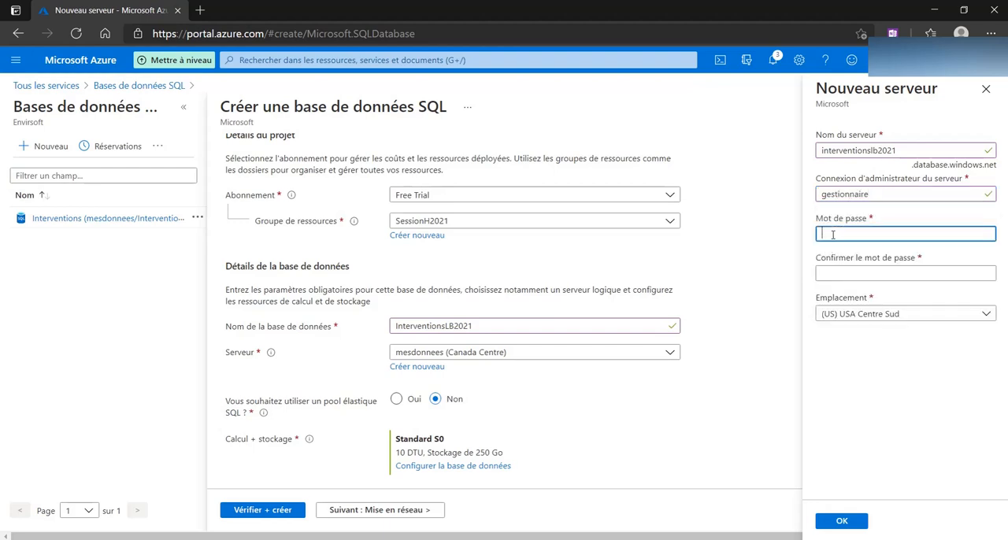
type("****")
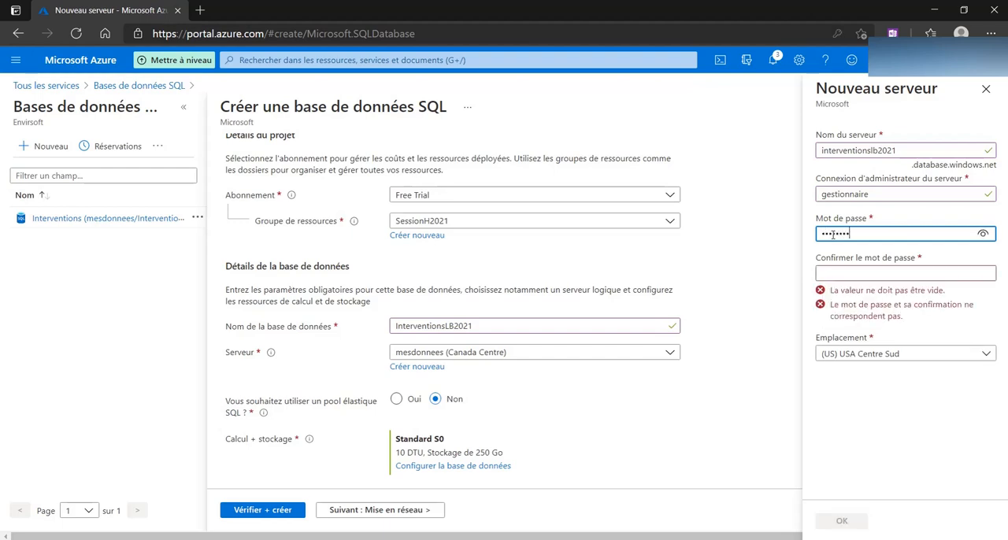
key("Tab")
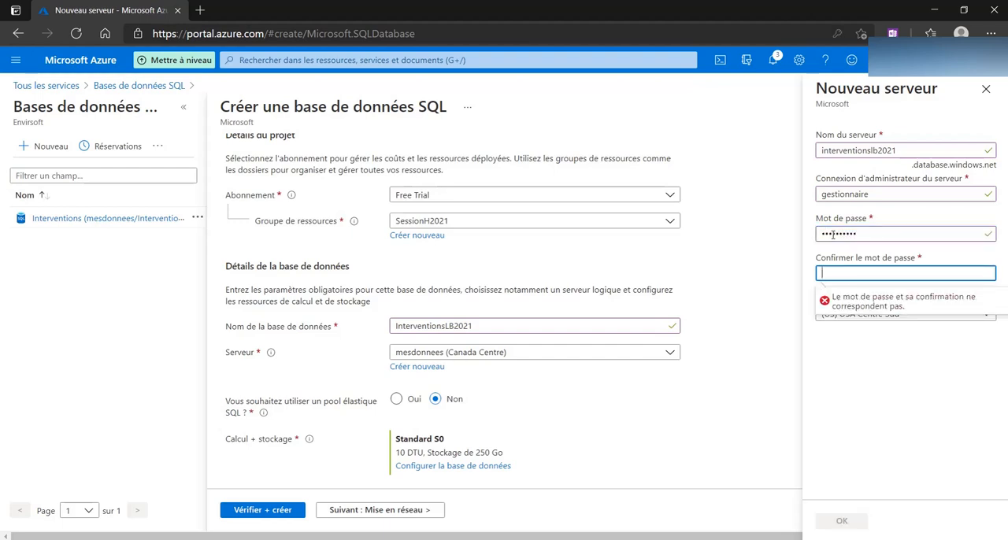
type("**********")
key("Tab")
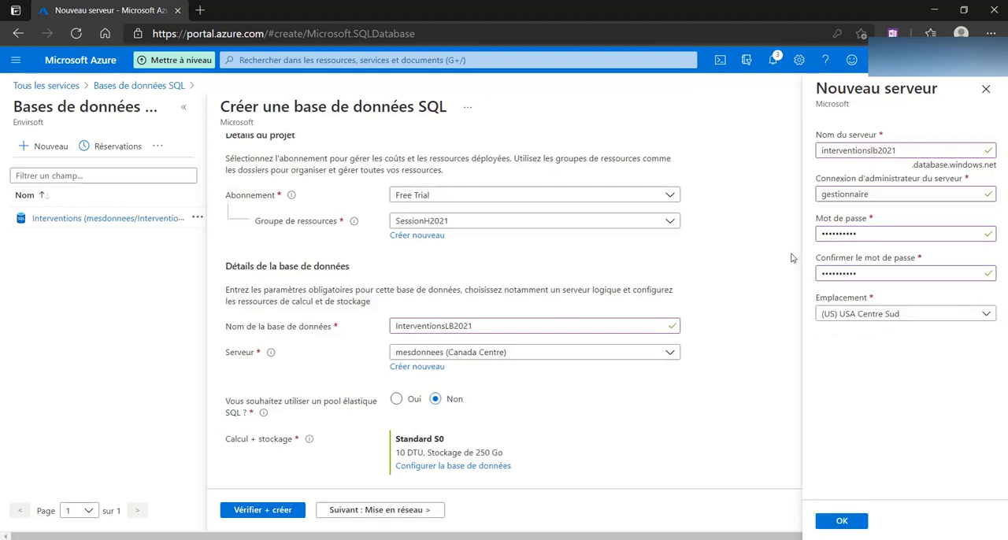
Set the new server's location to Canada Centre and confirm the server details
left_click(855, 317)
scroll(905, 236, "down", 1)
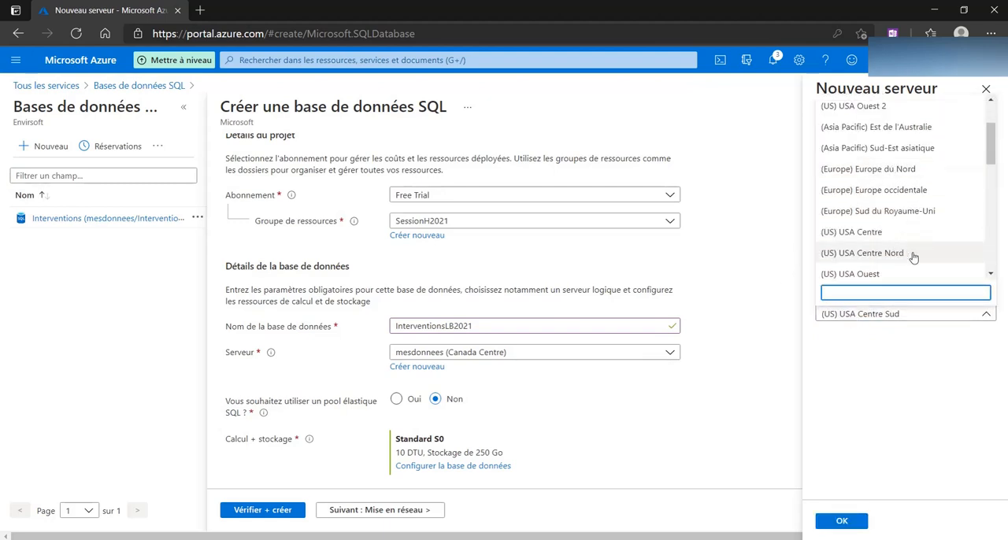
scroll(913, 258, "down", 1)
left_click(905, 260)
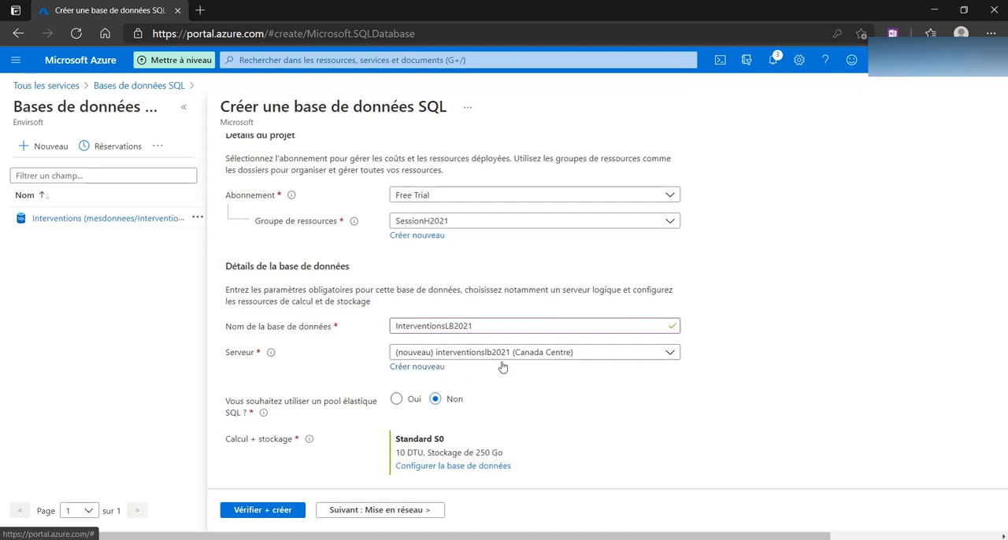
Validate and create the SQL database, and open the deployed resource
scroll(499, 372, "down", 1)
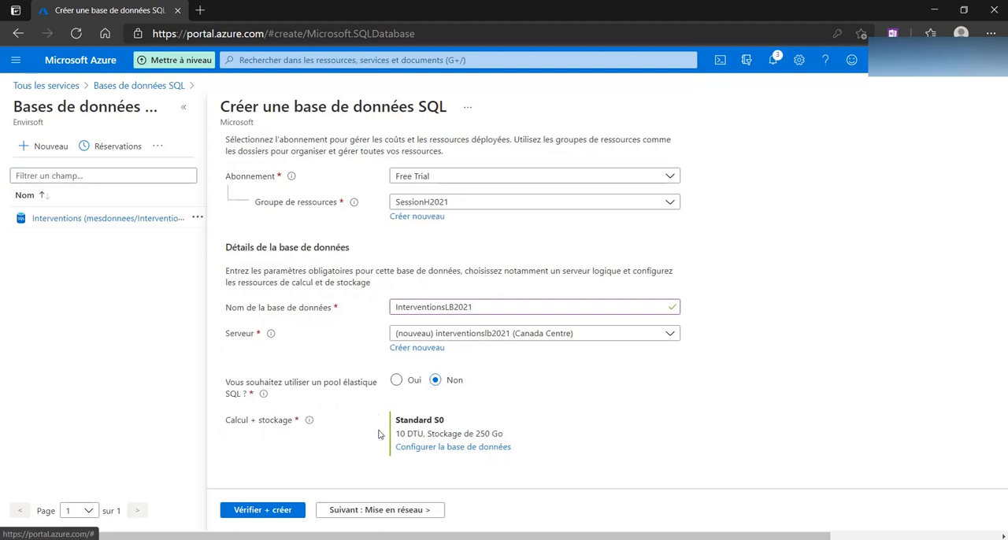
left_click(283, 518)
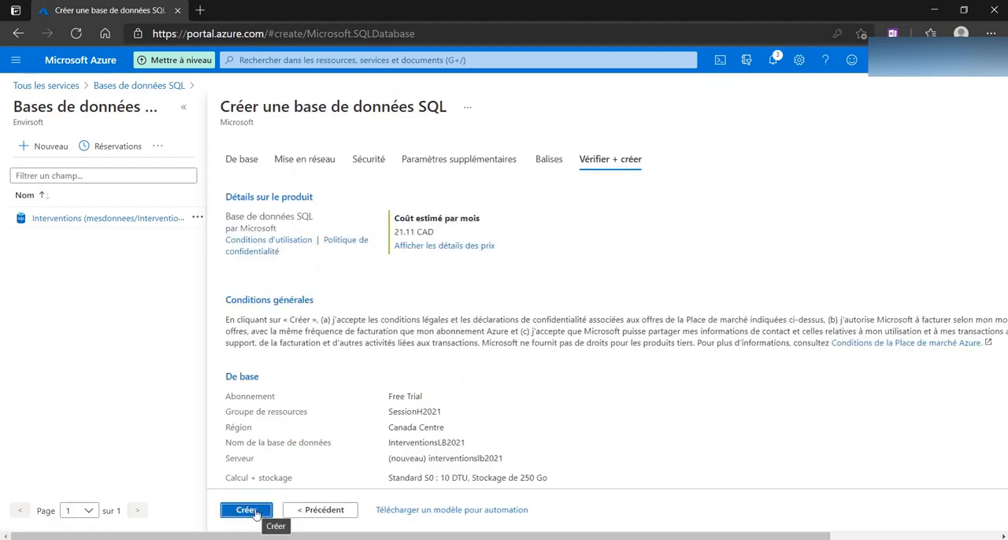
left_click(255, 512)
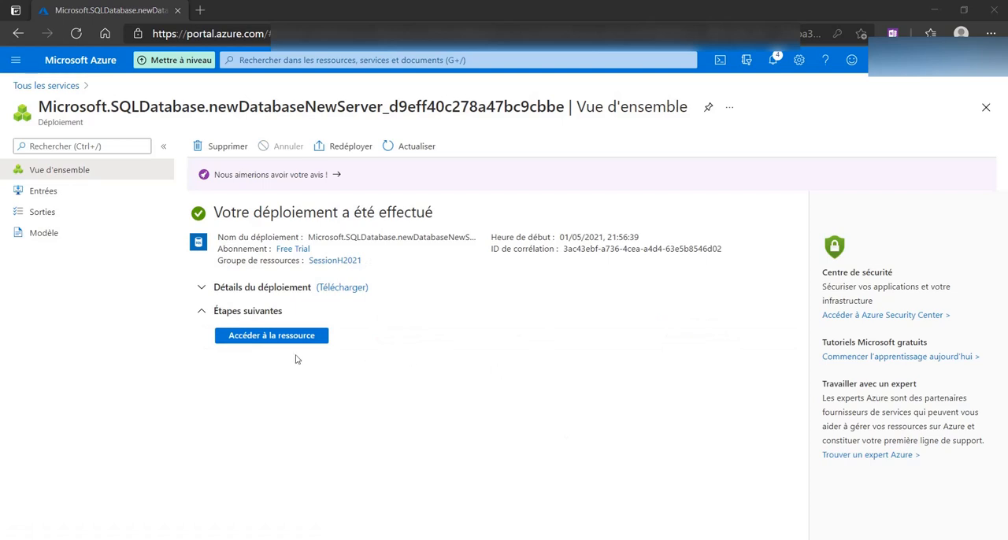
left_click(282, 340)
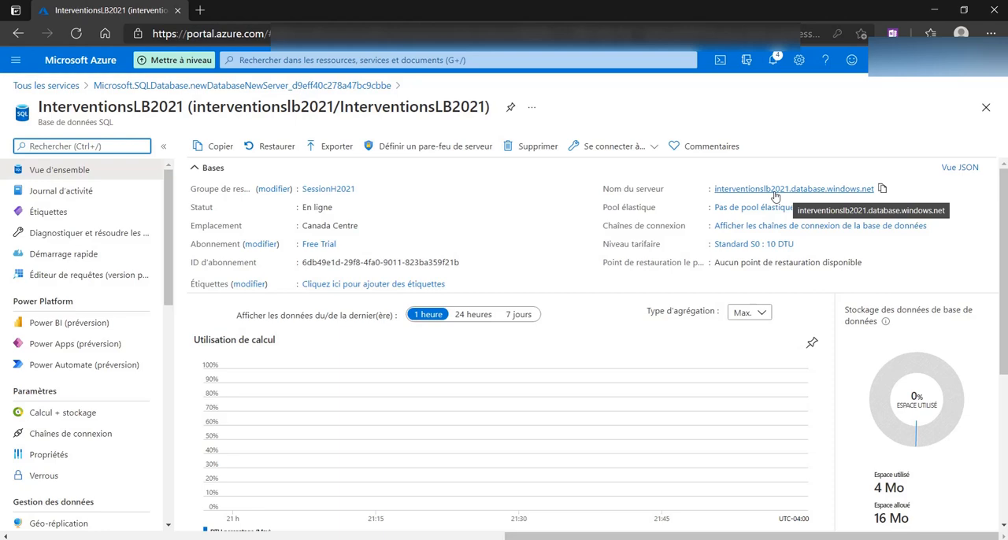
Copy the database's server name into the SQL Server Management Studio connection and choose SQL Server Authentication
left_click(882, 190)
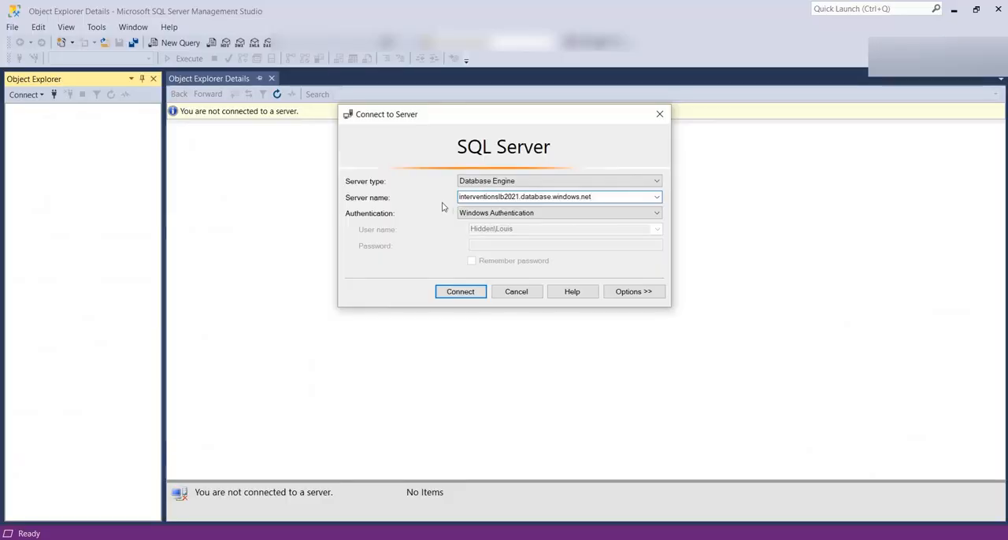
left_click(556, 213)
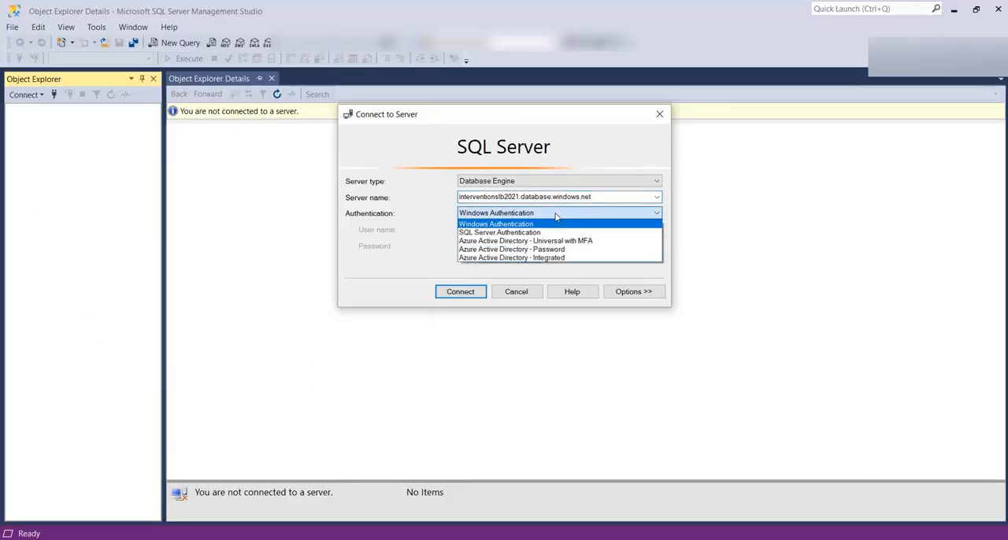
left_click(547, 233)
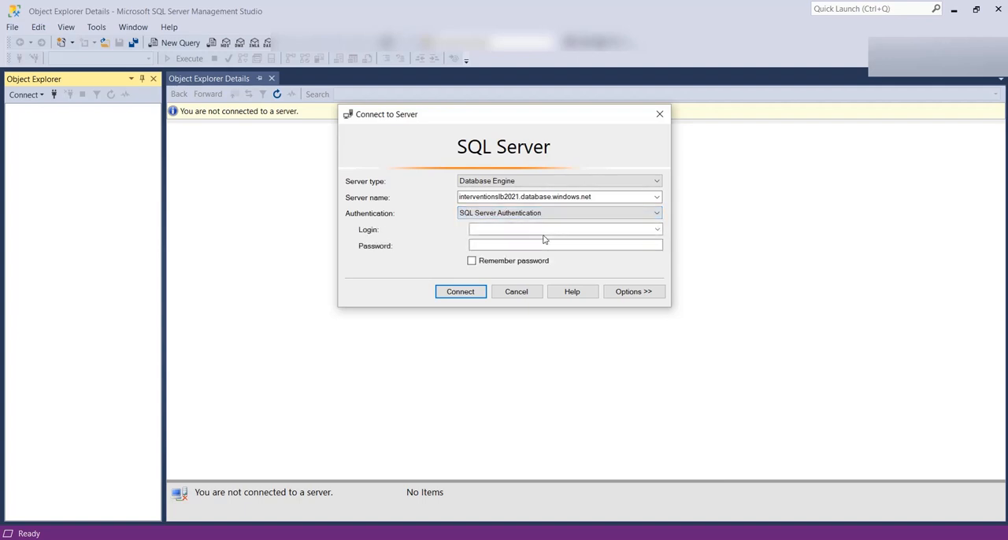
Enter the login gestionnaire and the account password, try to connect, and dismiss the new firewall rule dialog
left_click(539, 230)
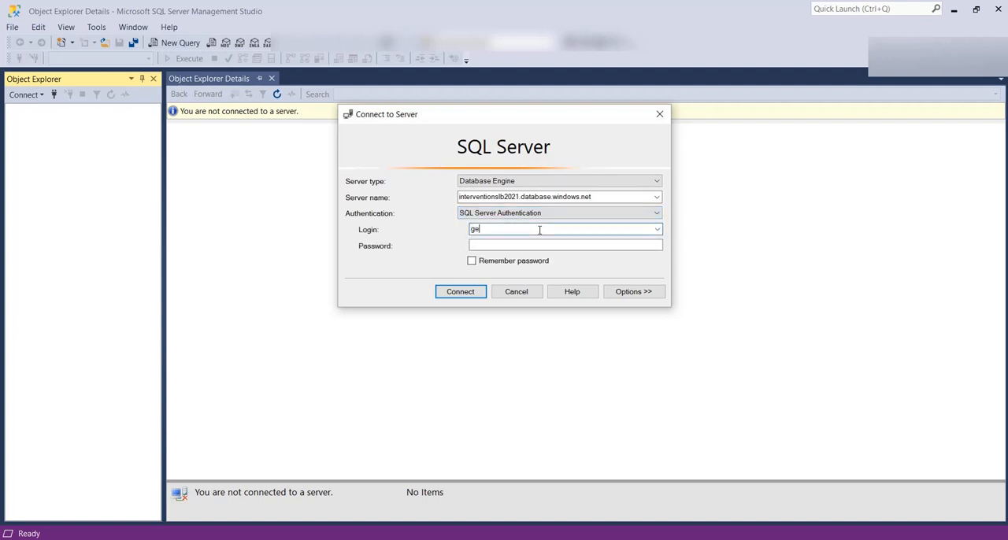
key("Tab")
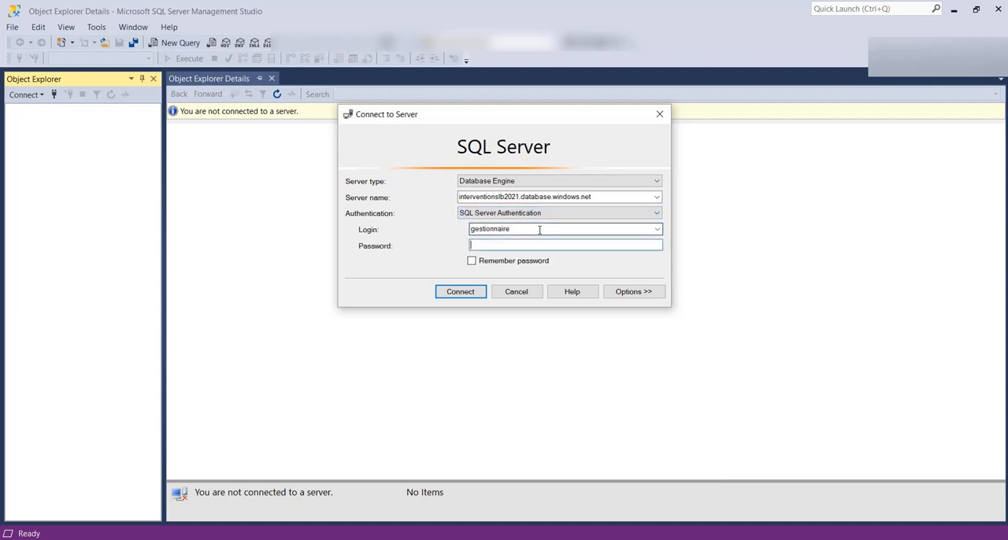
type("******")
key("Return")
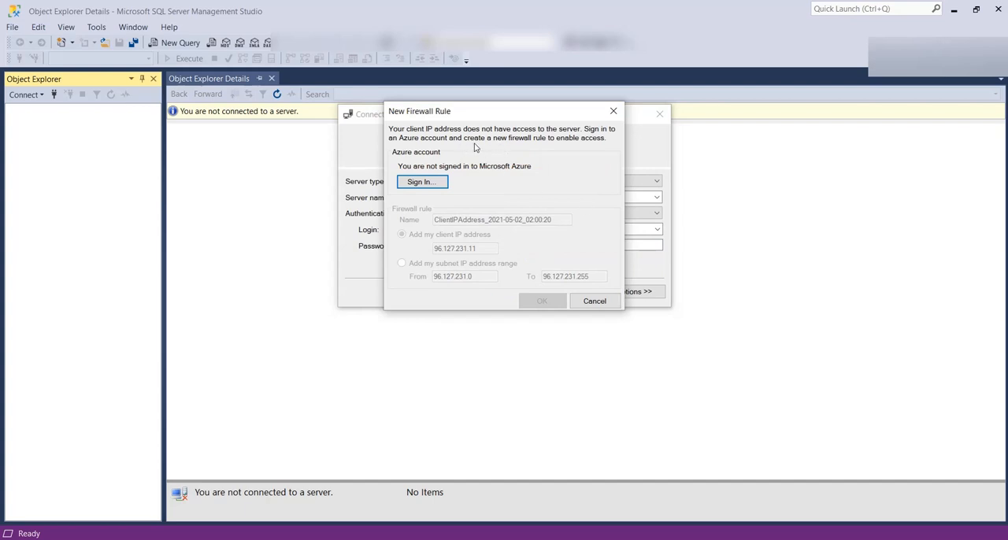
left_click(594, 302)
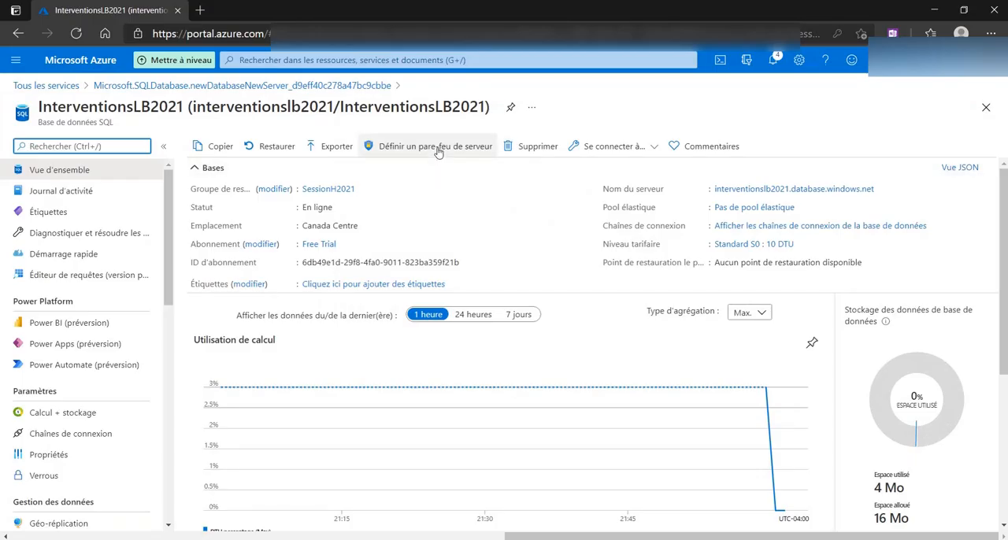
Switch to the Azure portal, open the server's firewall settings and name a new rule AccesMaison
left_click(437, 149)
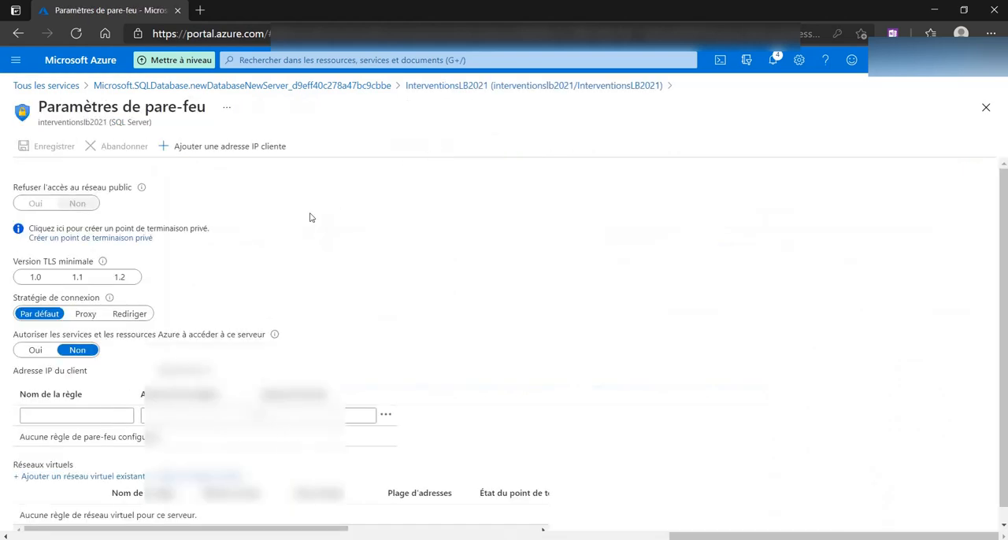
scroll(254, 287, "down", 1)
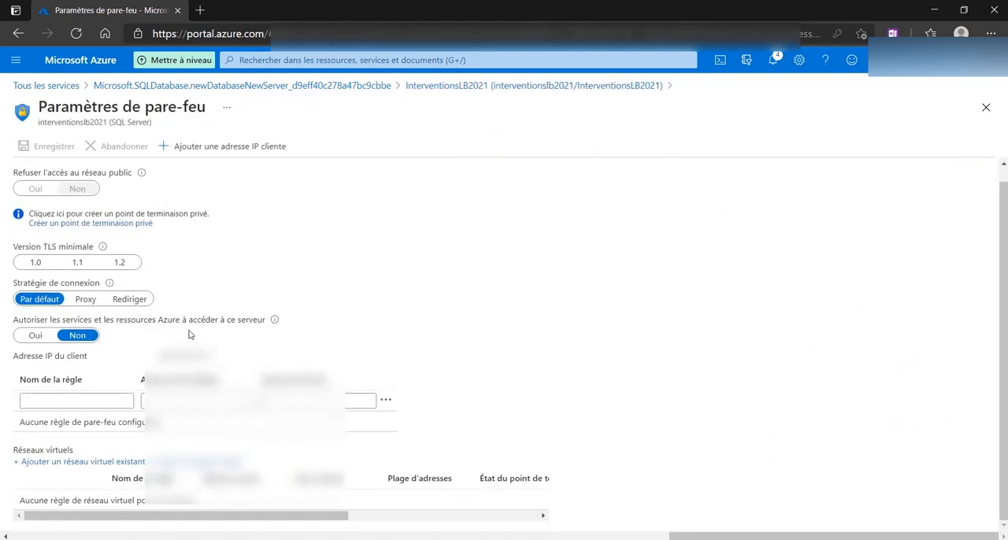
left_click(83, 403)
type("Acces")
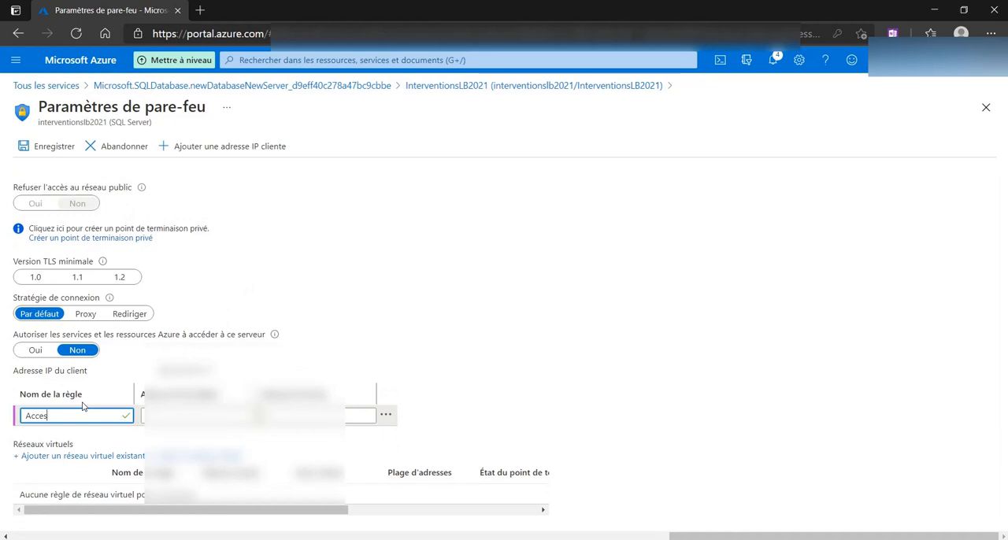
type("Maisno")
key("Tab")
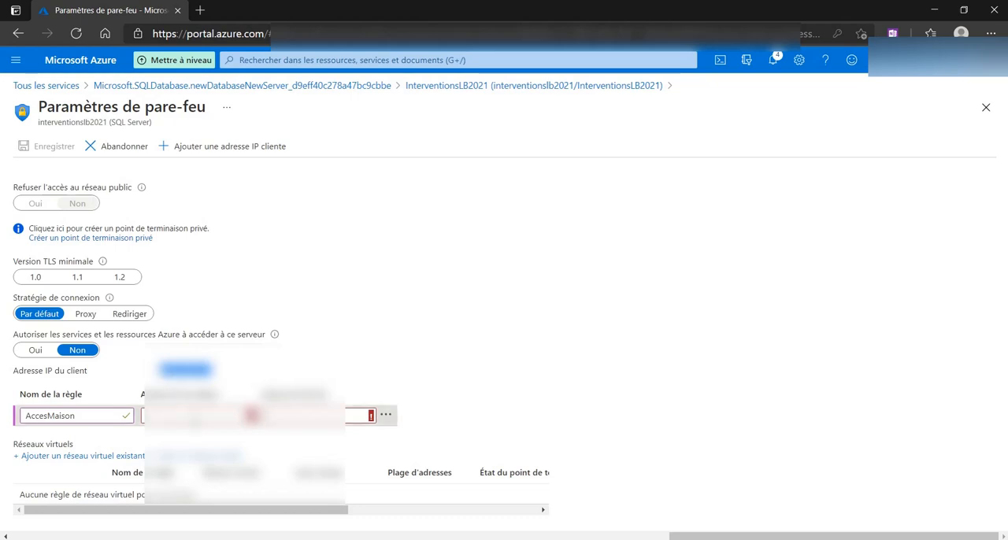
Paste the client IP address as both the start and end address of the AccesMaison rule
left_click(195, 417)
key("ctrl+v")
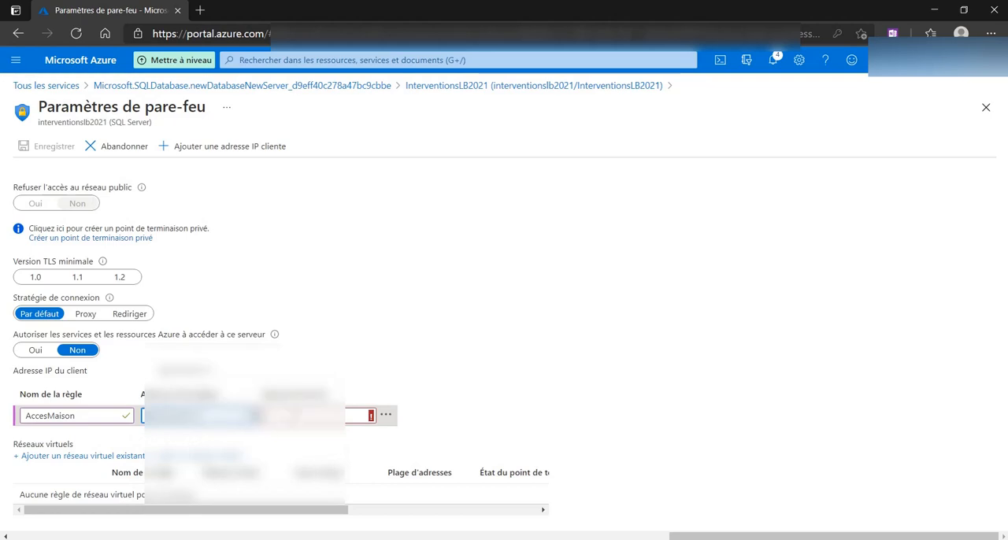
left_click(307, 416)
key("ctrl+v")
left_click(325, 354)
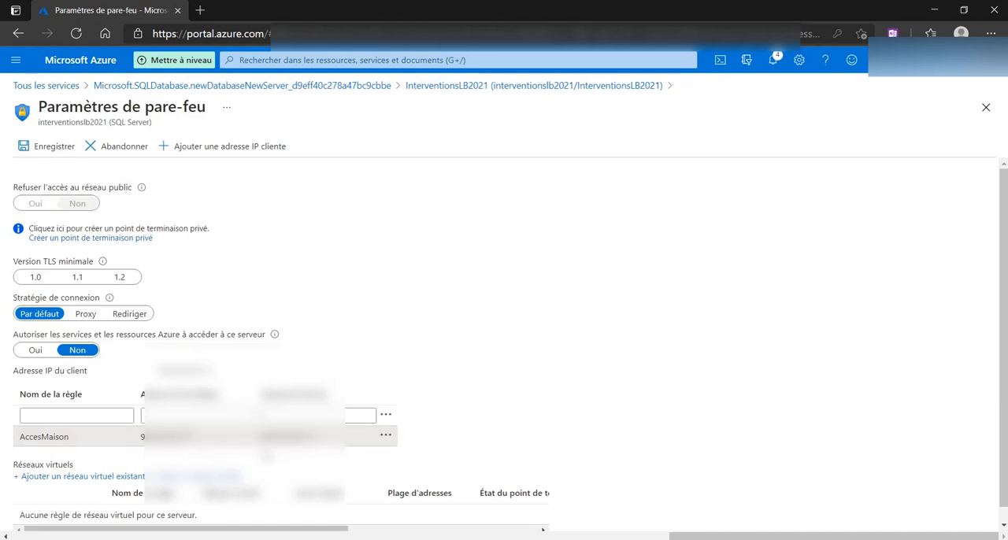
Save the server's firewall rules and return to the InterventionsLB2021 database page
left_click(61, 145)
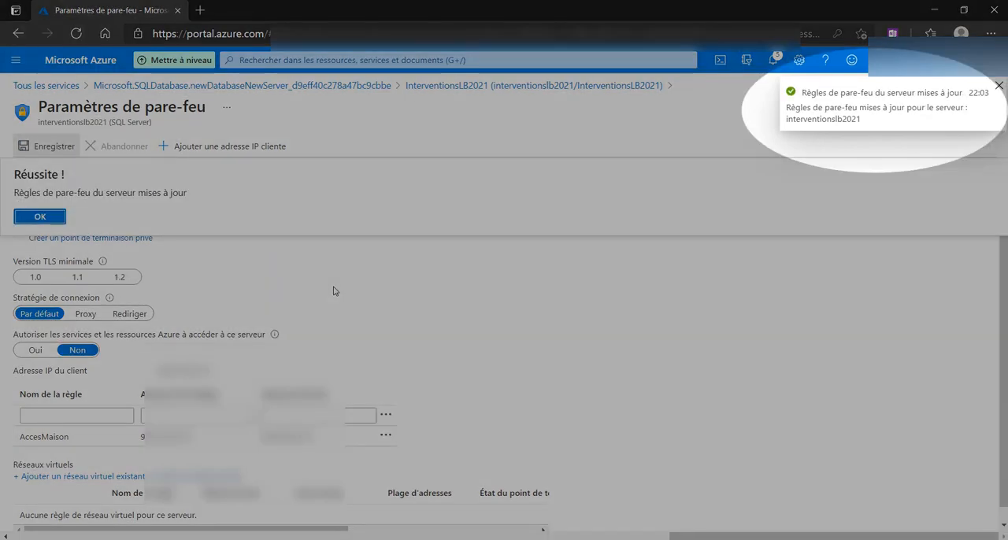
left_click(40, 217)
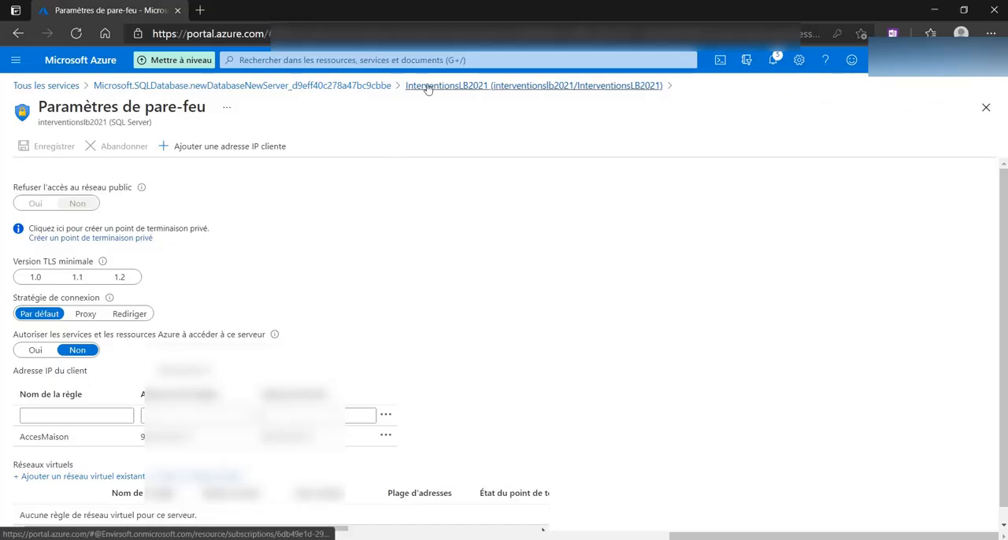
left_click(431, 87)
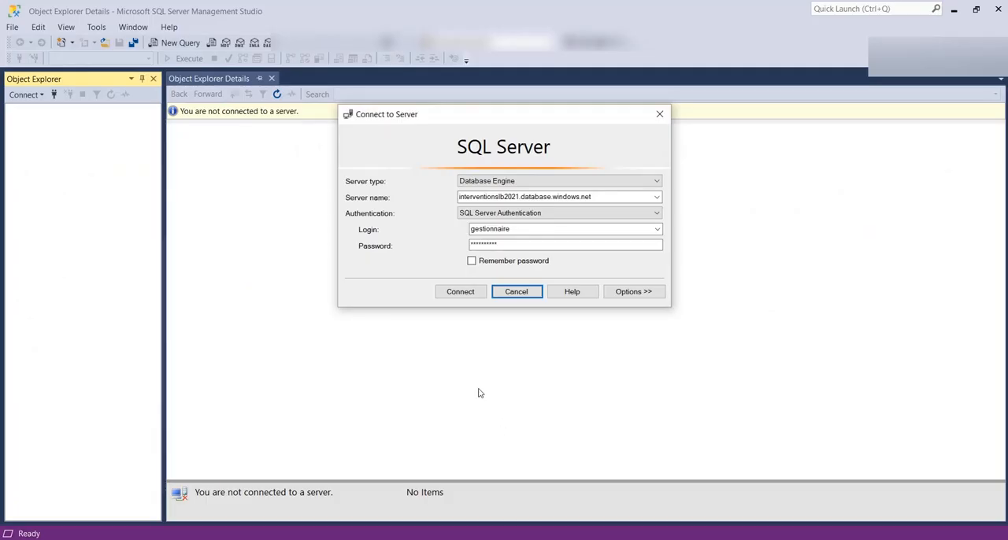
Connect to interventionslb2021.database.windows.net in SQL Server Management Studio and expand its databases
left_click(461, 293)
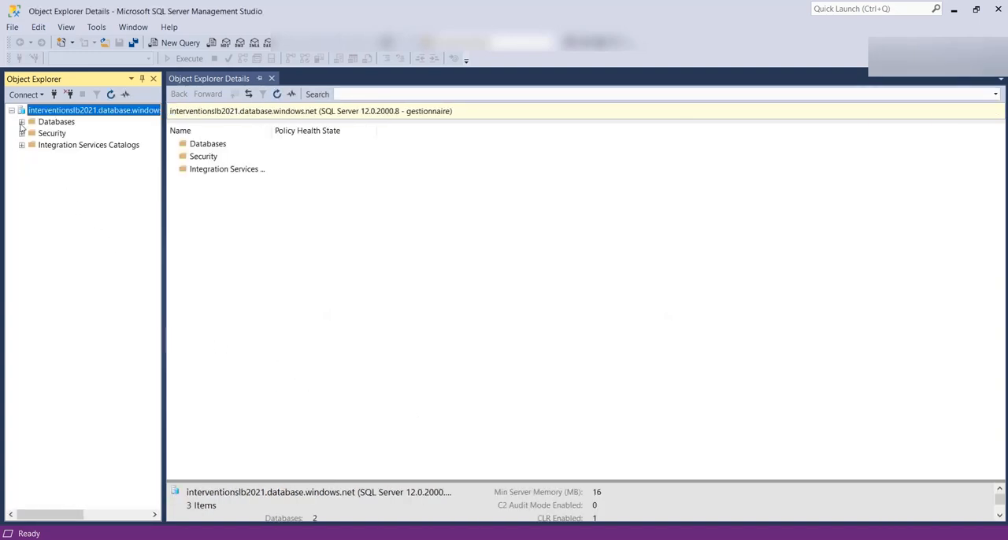
left_click(21, 123)
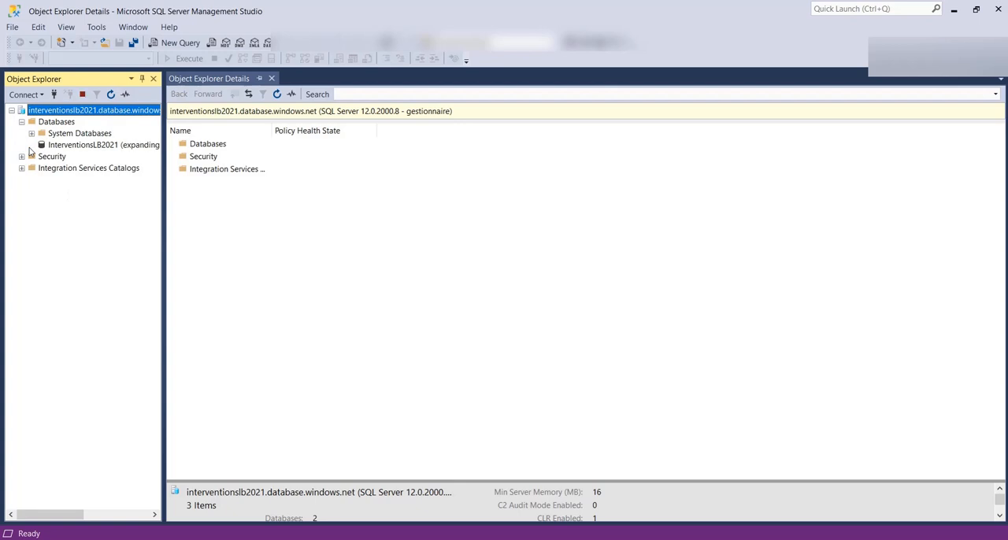